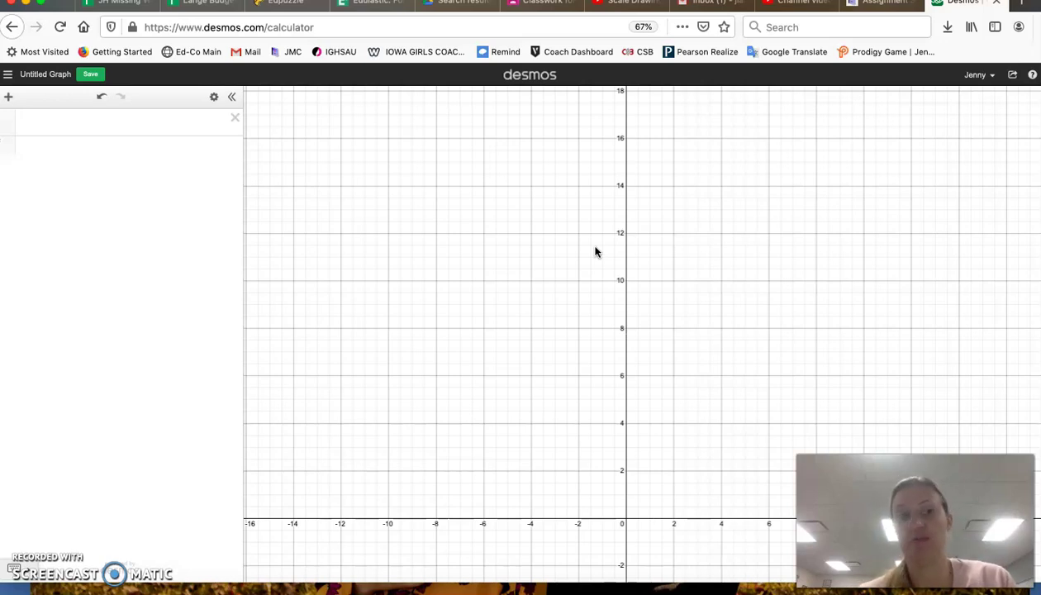
# Step: Enter the inequality y < 2x − 3 using the keypad's less-than key
pyautogui.click(93, 124)
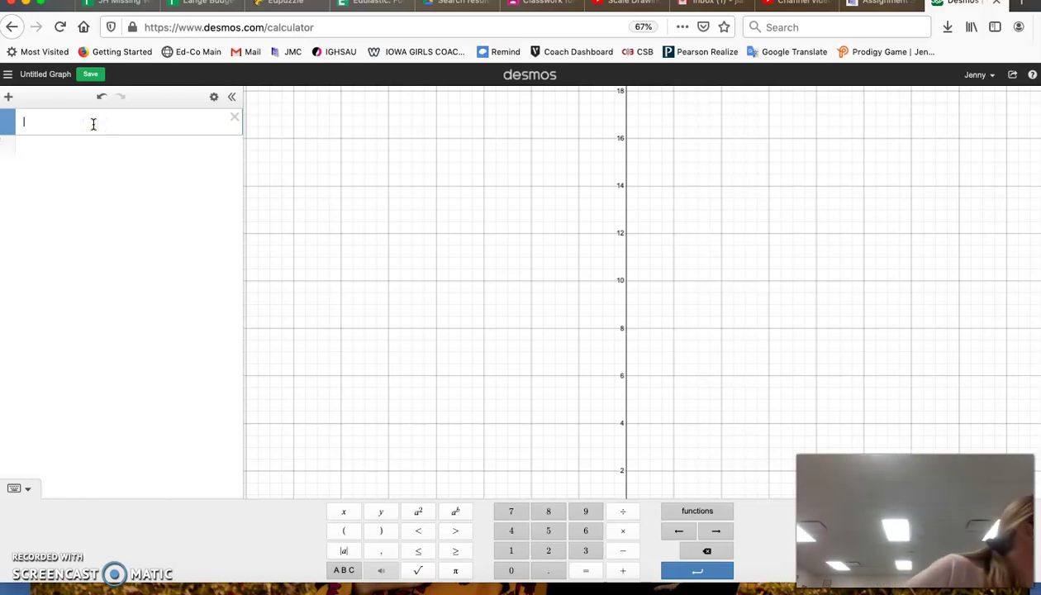
pyautogui.write('y')
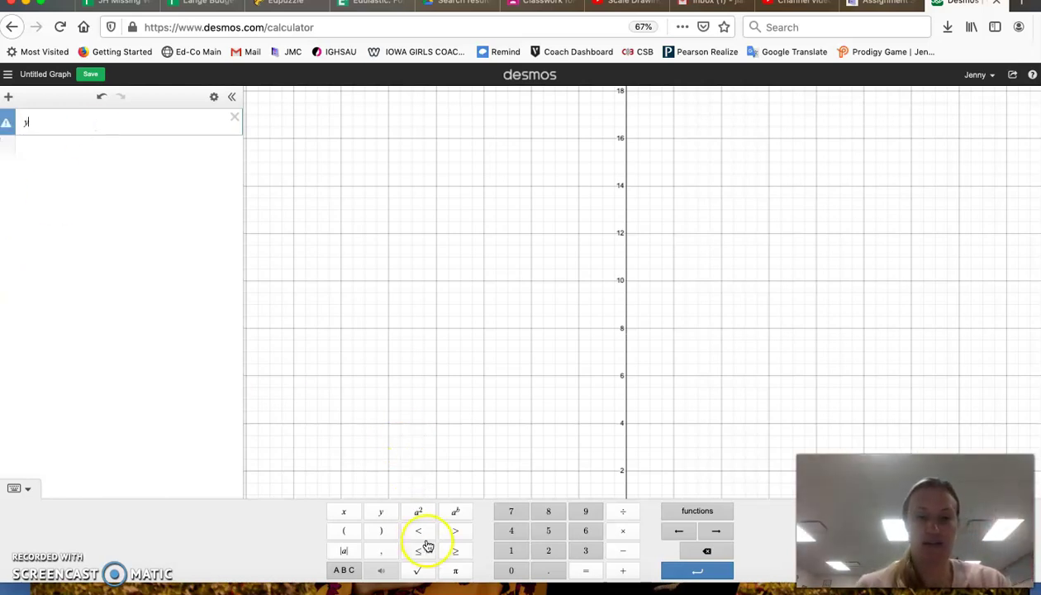
pyautogui.click(424, 534)
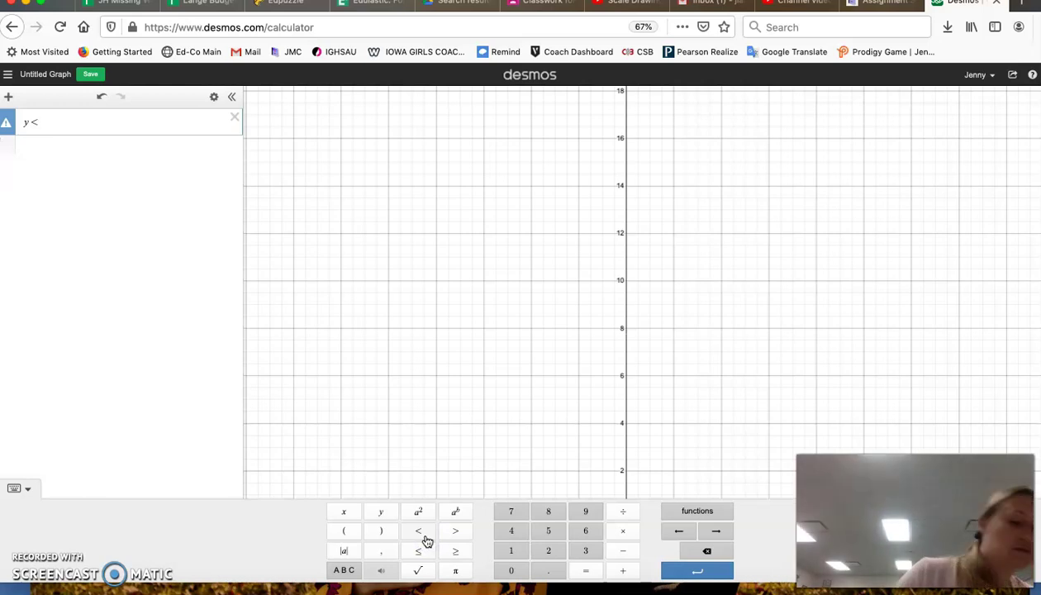
pyautogui.write('2x')
pyautogui.write('-')
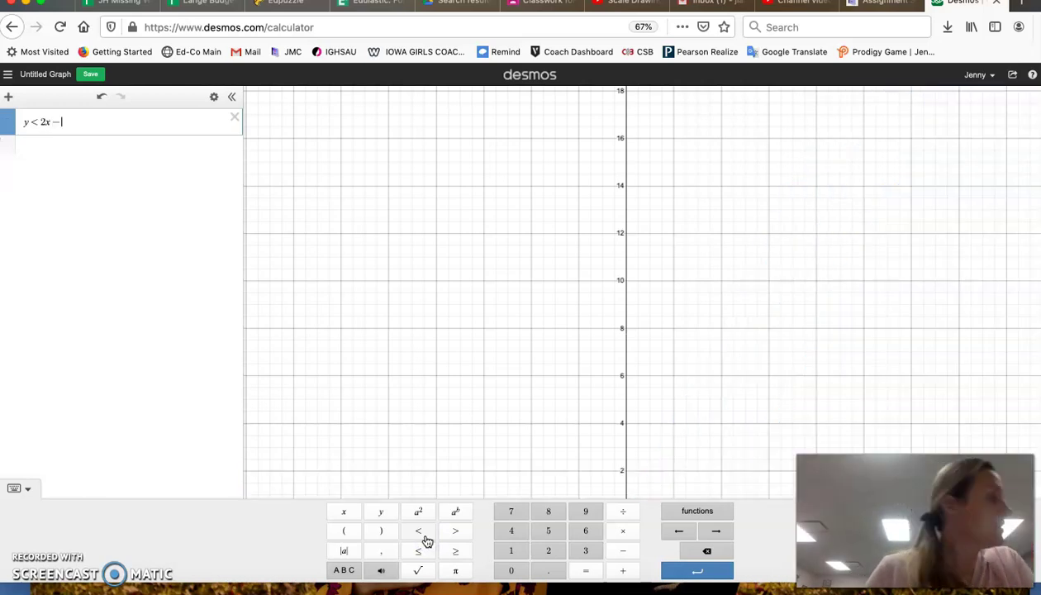
pyautogui.write('3')
pyautogui.press('Return')
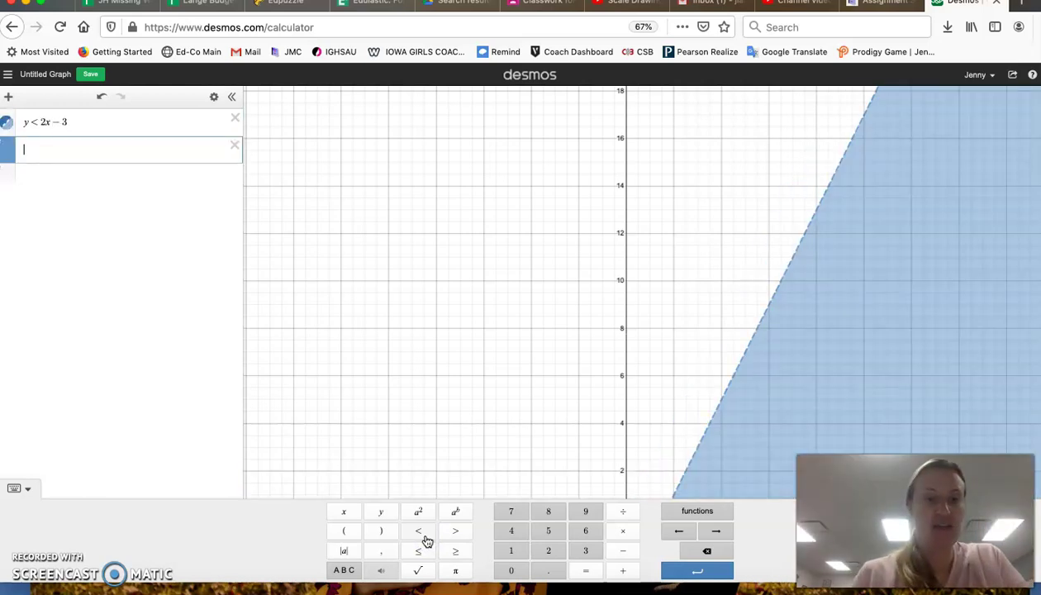
# Step: Enter the second inequality 2x + y > 2 using the keypad's greater-than key
pyautogui.write('2x + y')
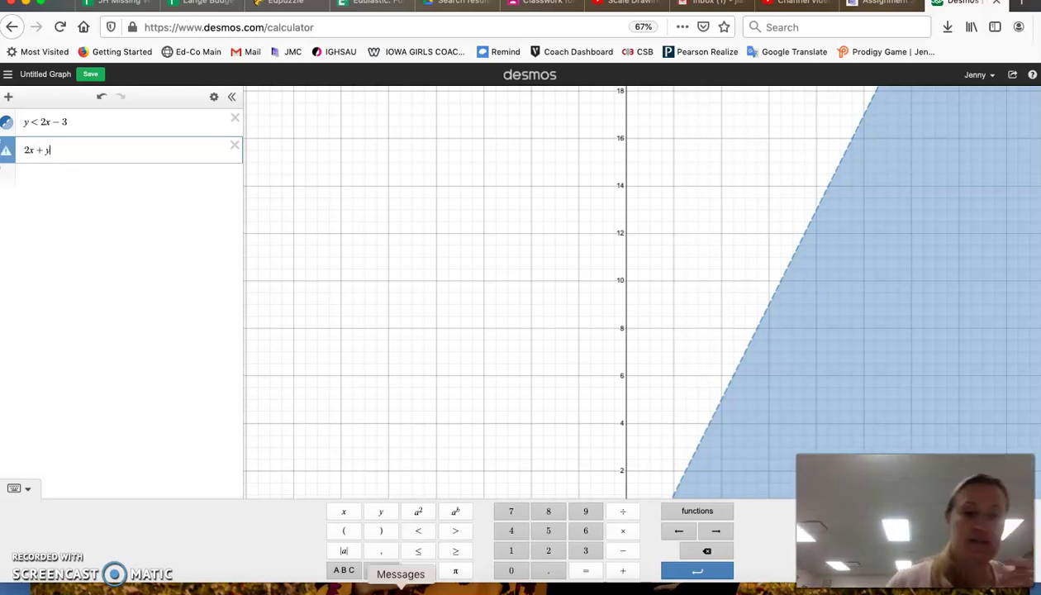
pyautogui.click(391, 540)
pyautogui.click(455, 531)
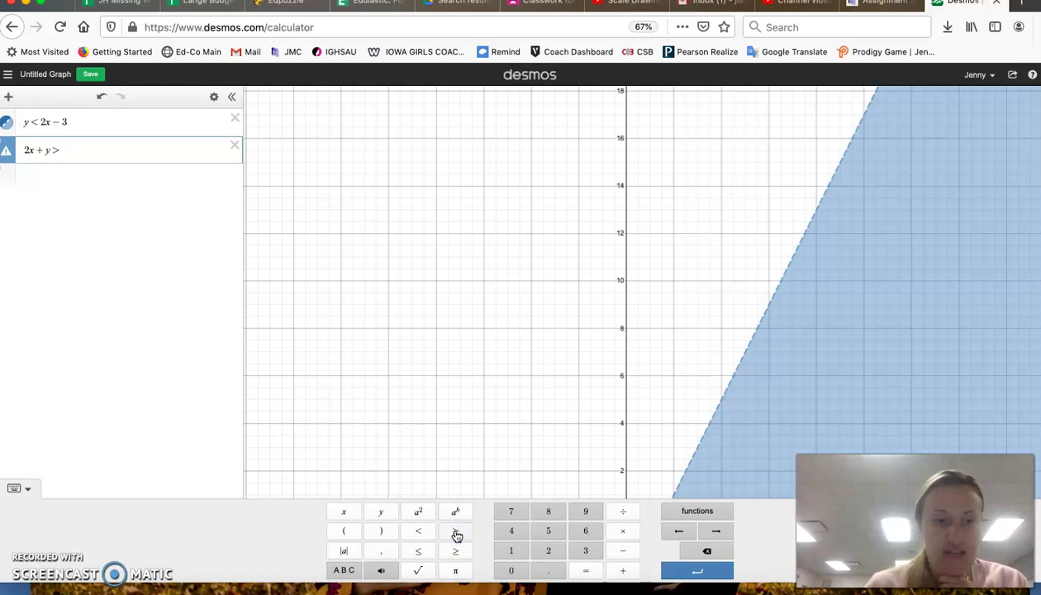
pyautogui.write('2')
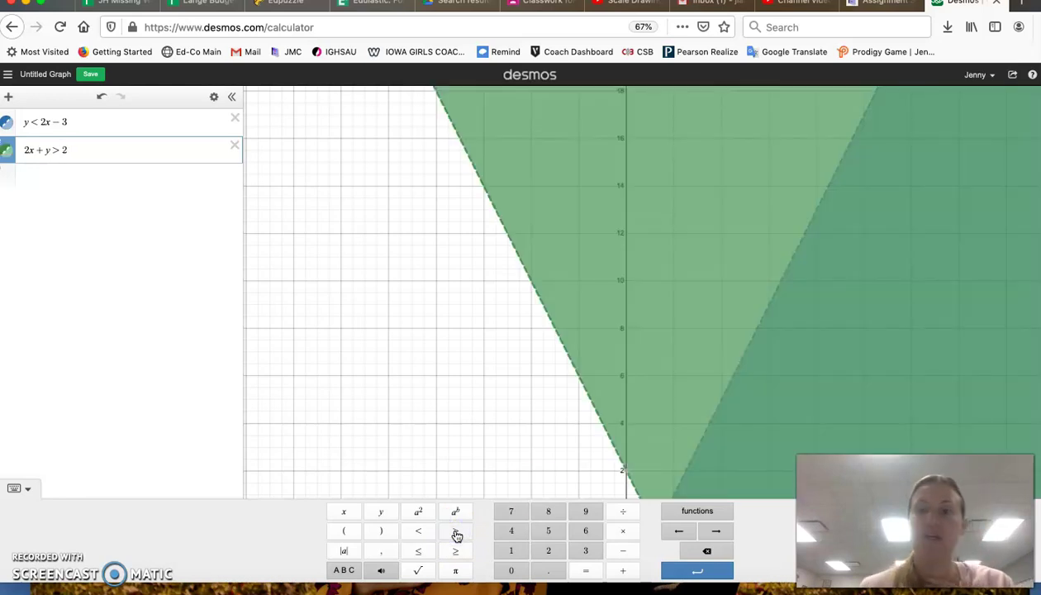
pyautogui.click(531, 382)
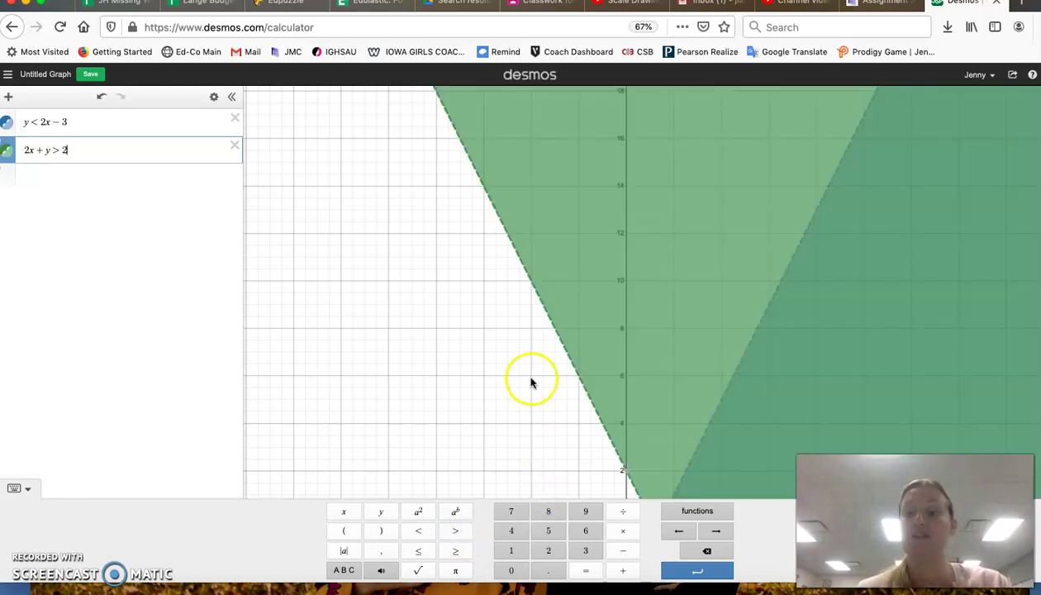
# Step: Hide the math keypad and toggle the 2x + y > 2 and y < 2x − 3 shading off and back on
pyautogui.click(25, 489)
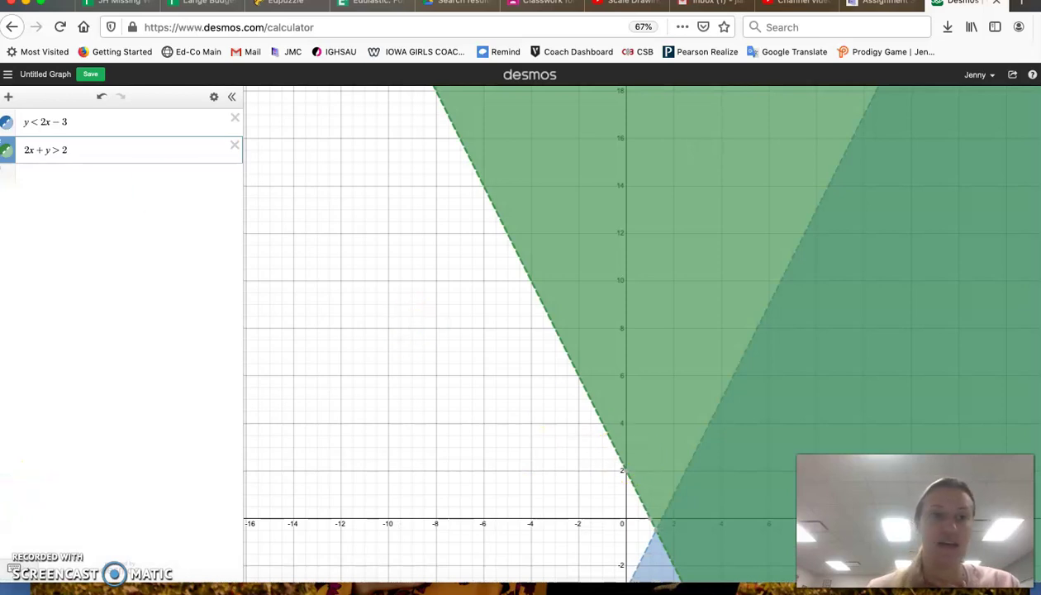
pyautogui.click(7, 154)
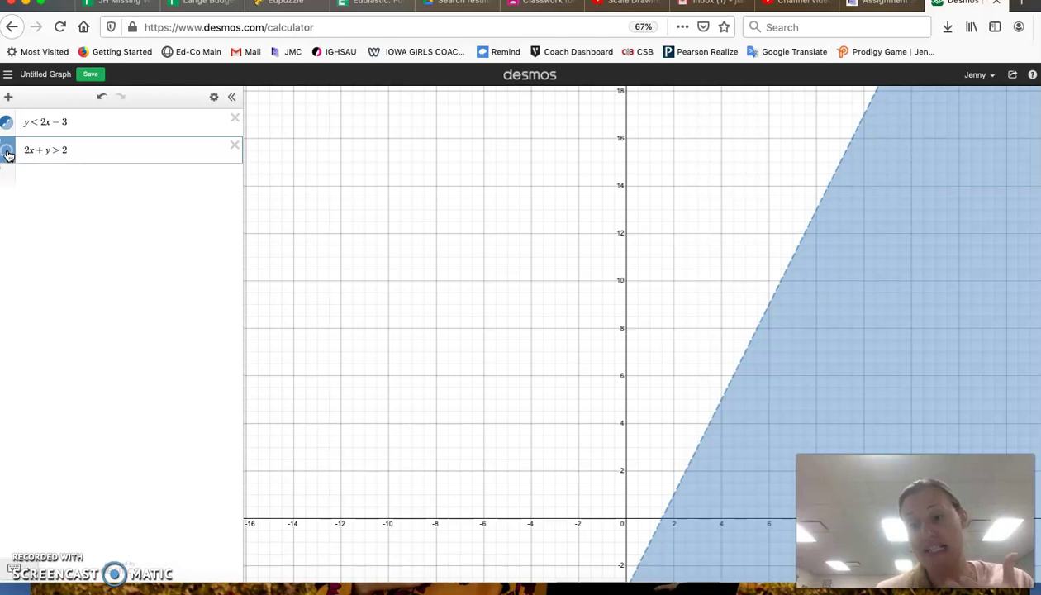
pyautogui.click(7, 154)
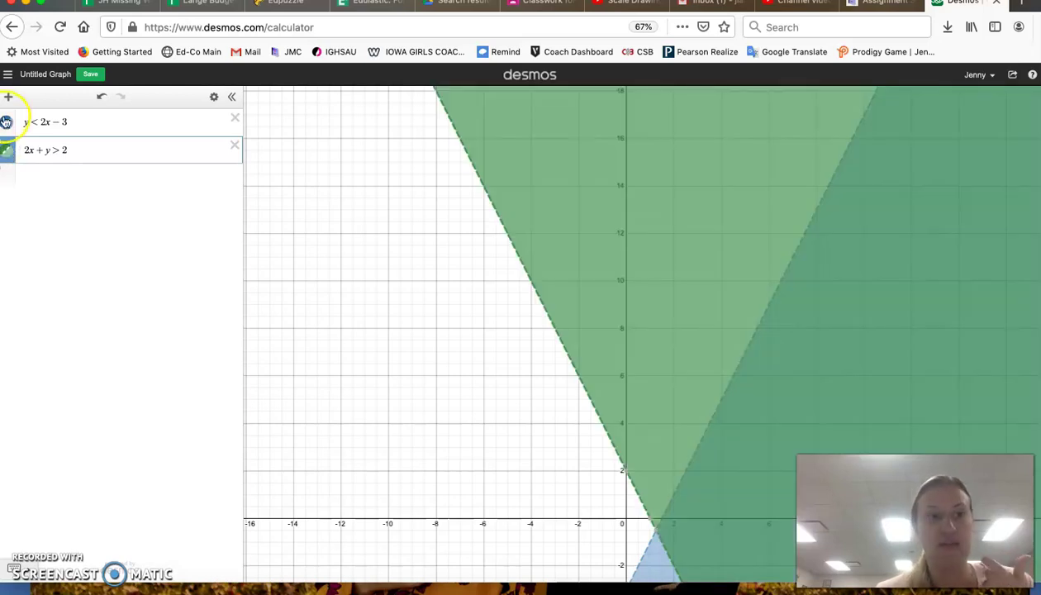
pyautogui.click(6, 122)
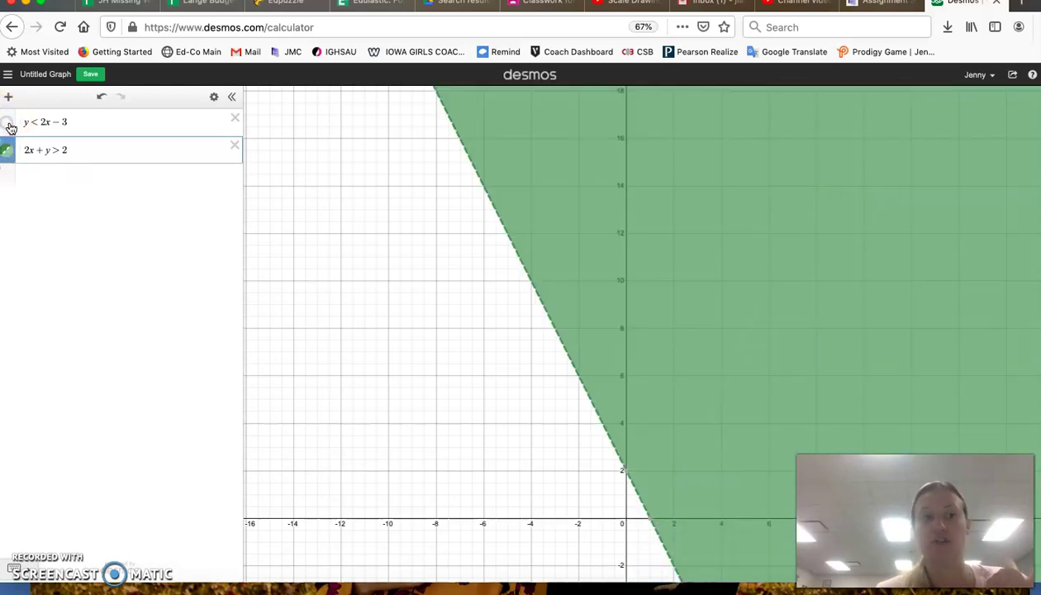
pyautogui.click(7, 123)
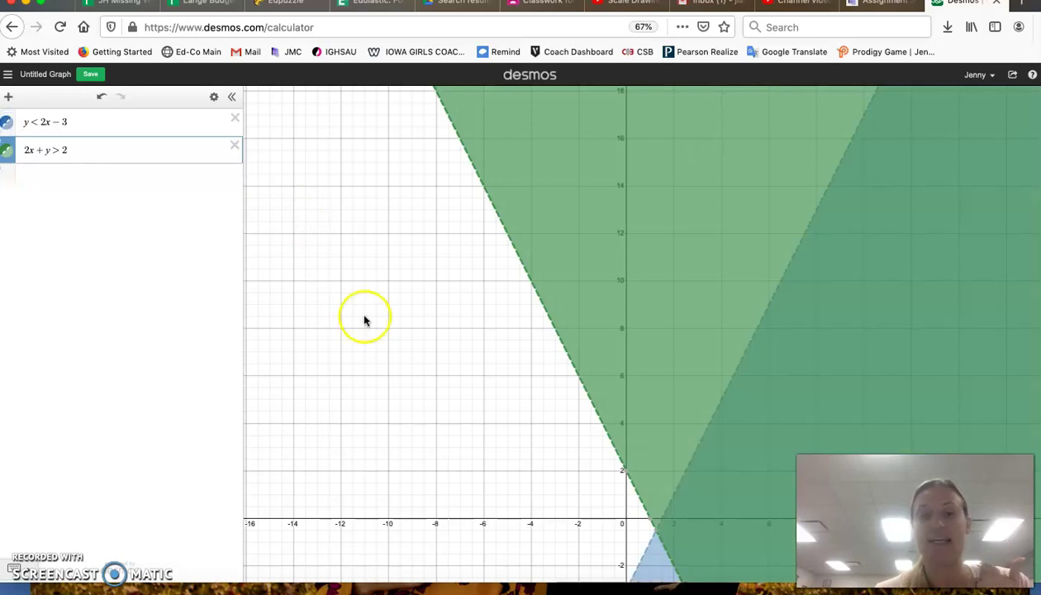
# Step: Zoom out, centre the origin, and reveal the boundary lines' intersection at (1.25, −0.5)
pyautogui.scroll(-2, 364, 320)
pyautogui.moveTo(398, 380); pyautogui.dragTo(330, 231)
pyautogui.click(355, 281)
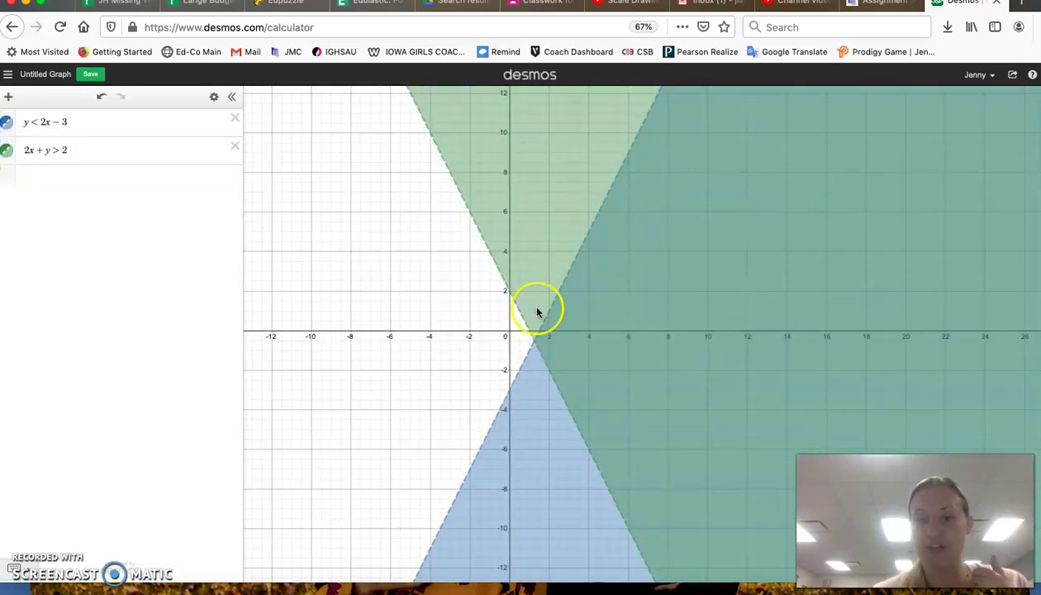
pyautogui.click(533, 344)
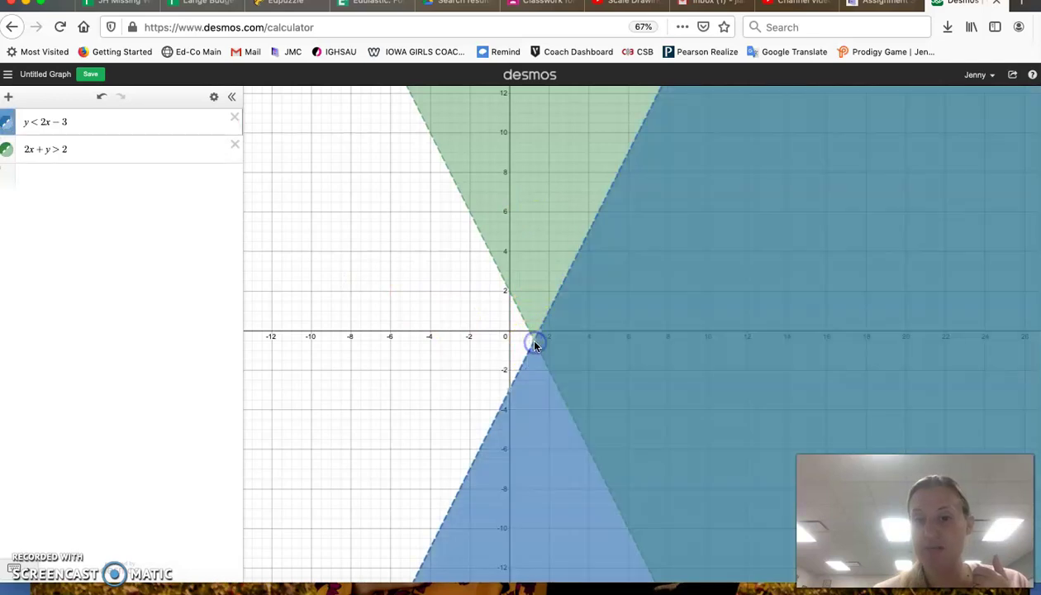
# Step: Dismiss the intersection label, then show the point (1.25, −0.5) again
pyautogui.click(786, 362)
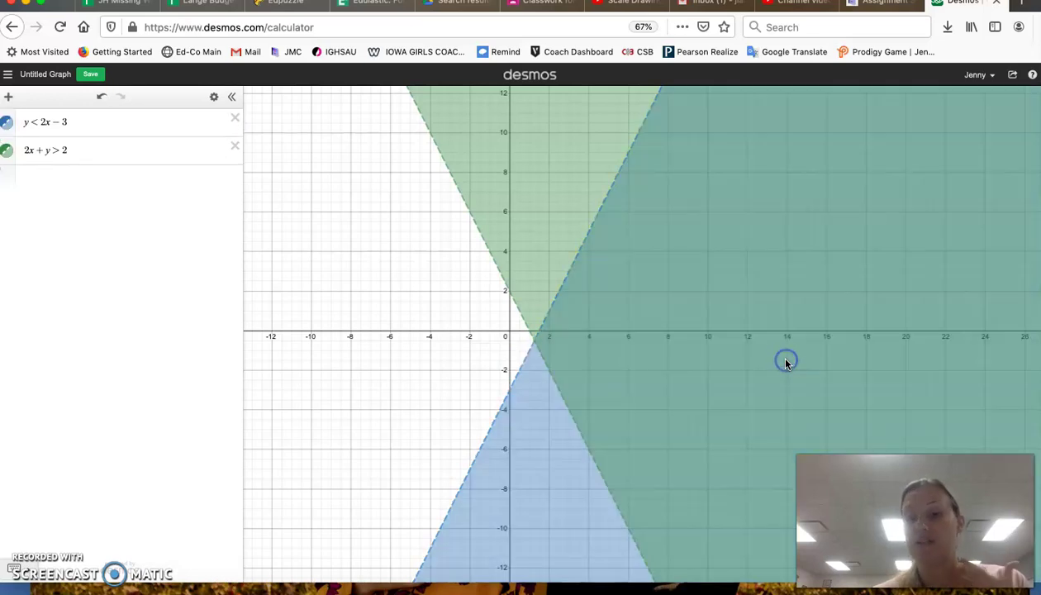
pyautogui.click(666, 315)
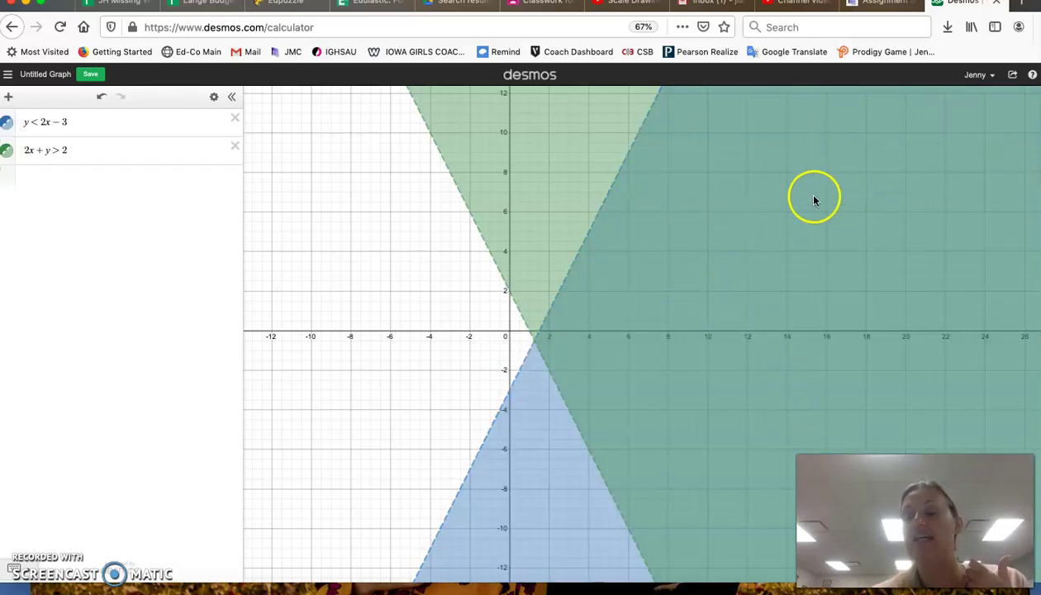
pyautogui.click(783, 238)
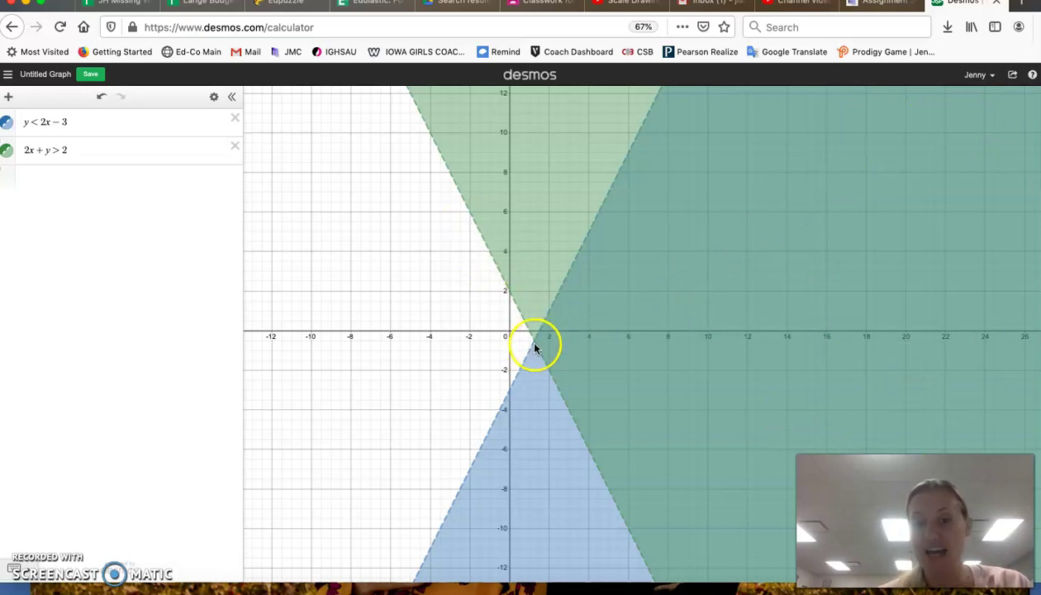
pyautogui.click(534, 345)
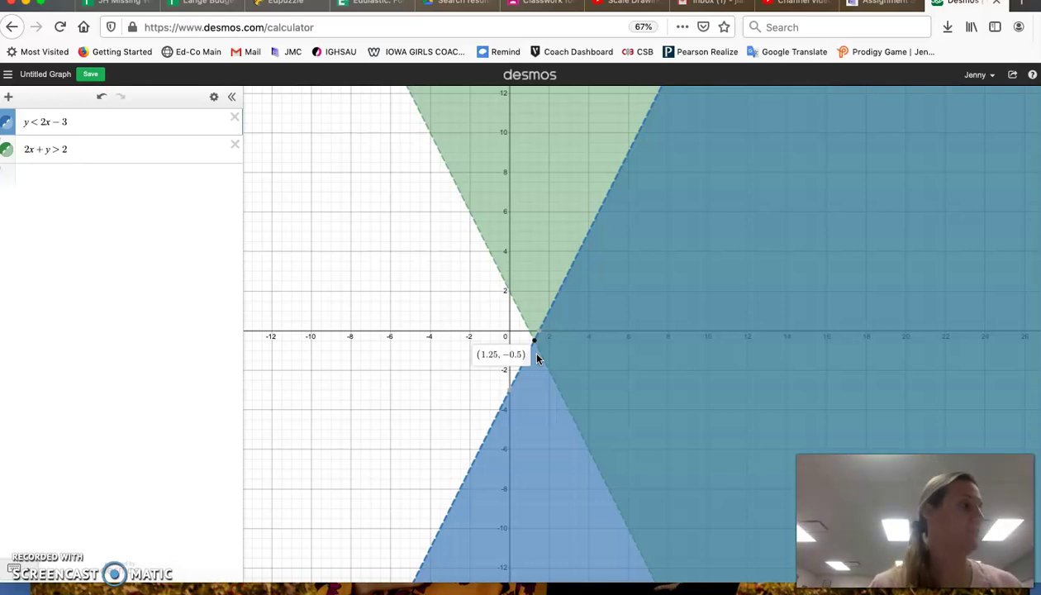
# Step: Delete 2x + y > 2 and y < 2x − 3, leaving one blank expression line
pyautogui.click(232, 144)
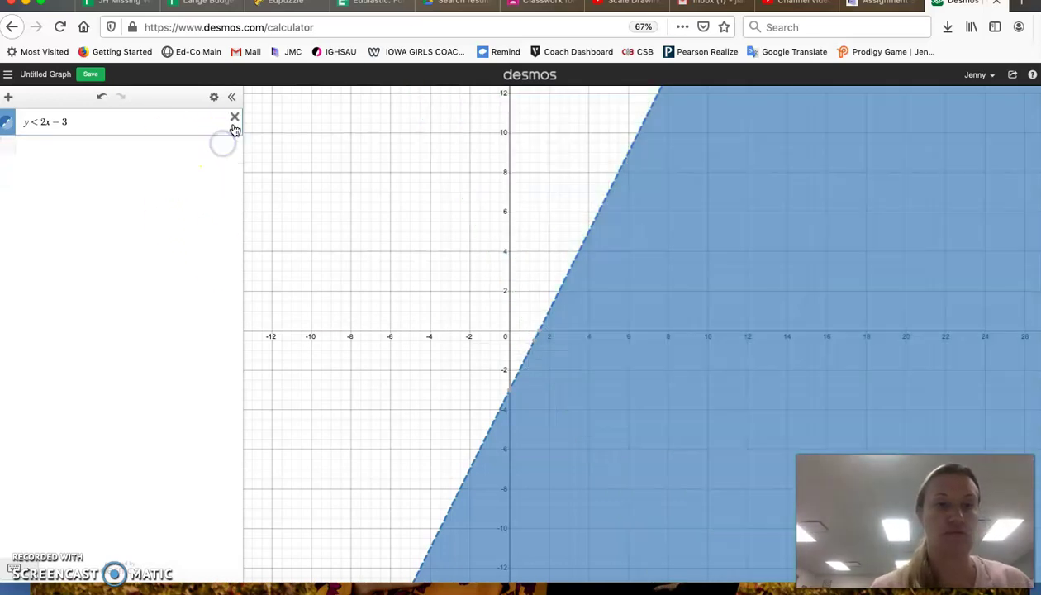
pyautogui.click(235, 122)
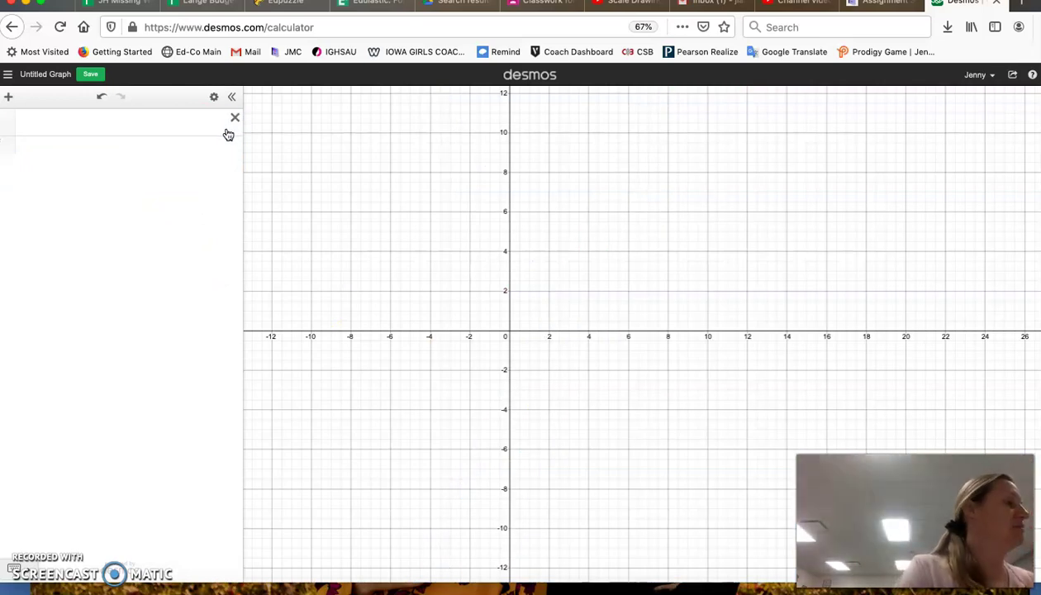
pyautogui.click(83, 121)
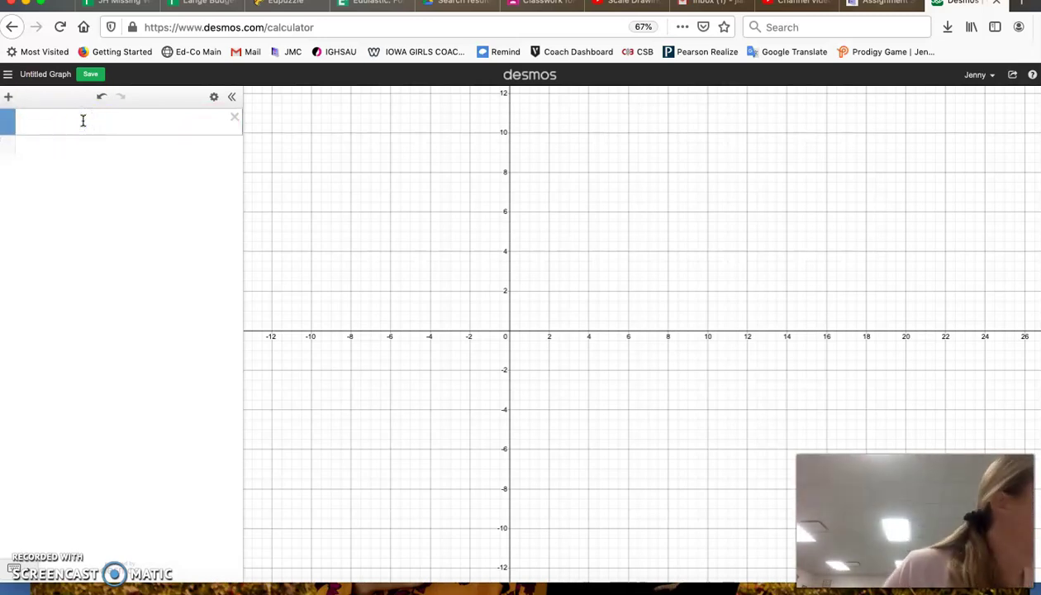
# Step: Enter y < 2x + 4, using the math keypad for the less-than sign
pyautogui.write('y')
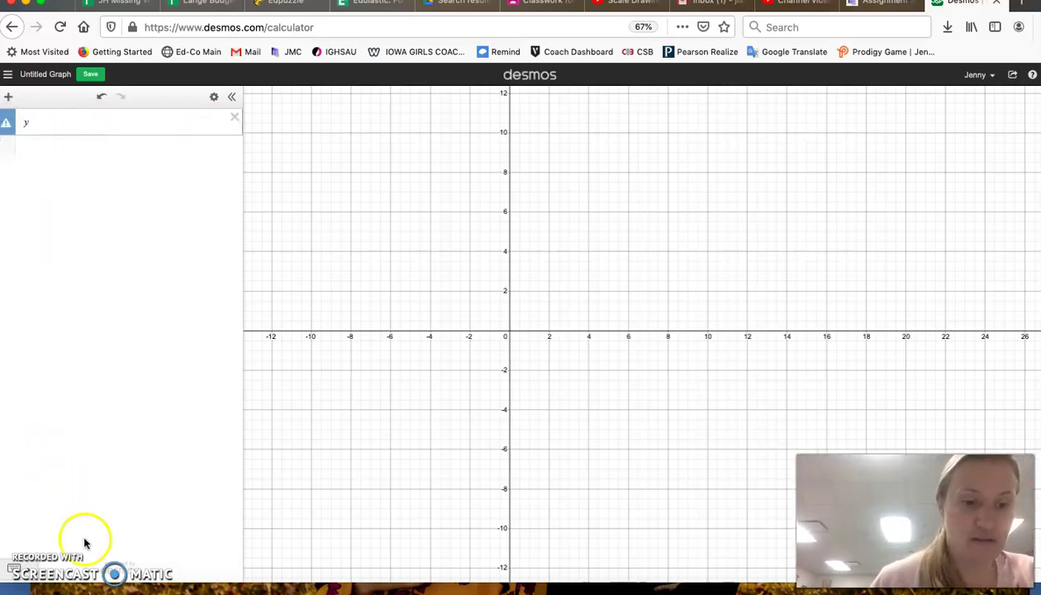
pyautogui.click(10, 573)
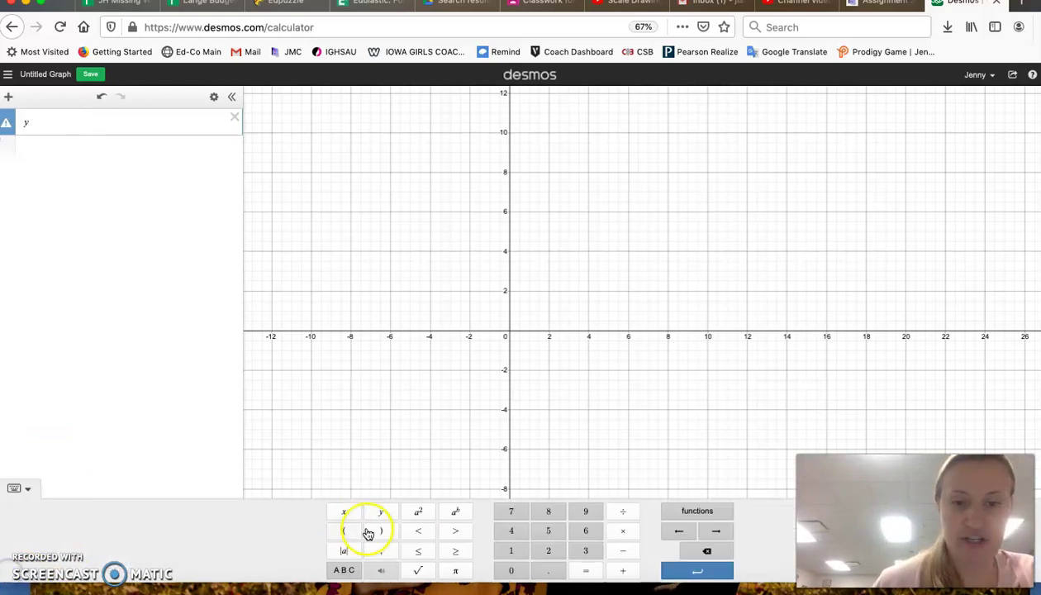
pyautogui.click(420, 531)
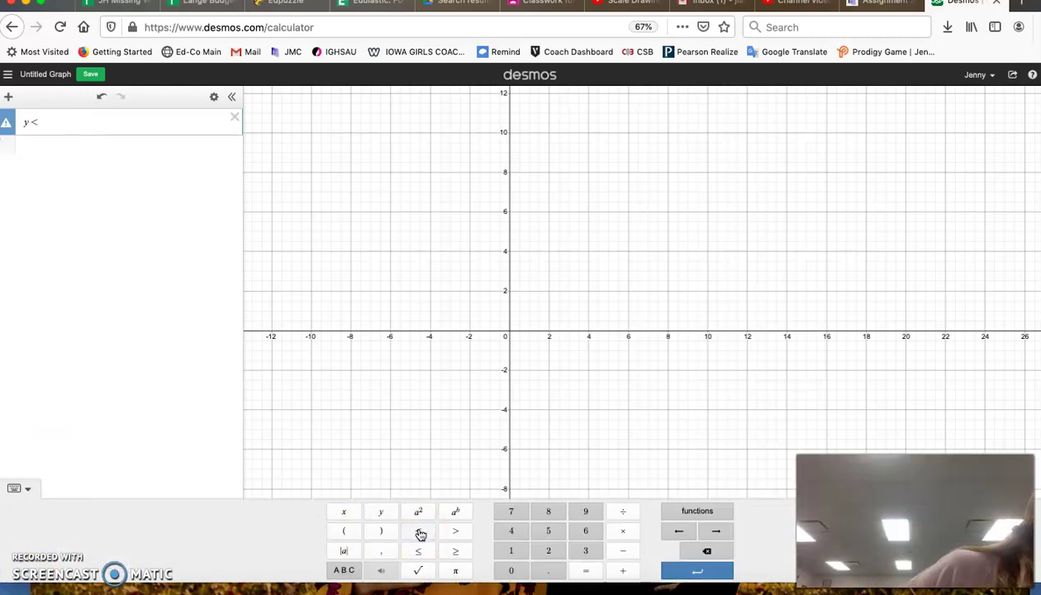
pyautogui.write('2x+4')
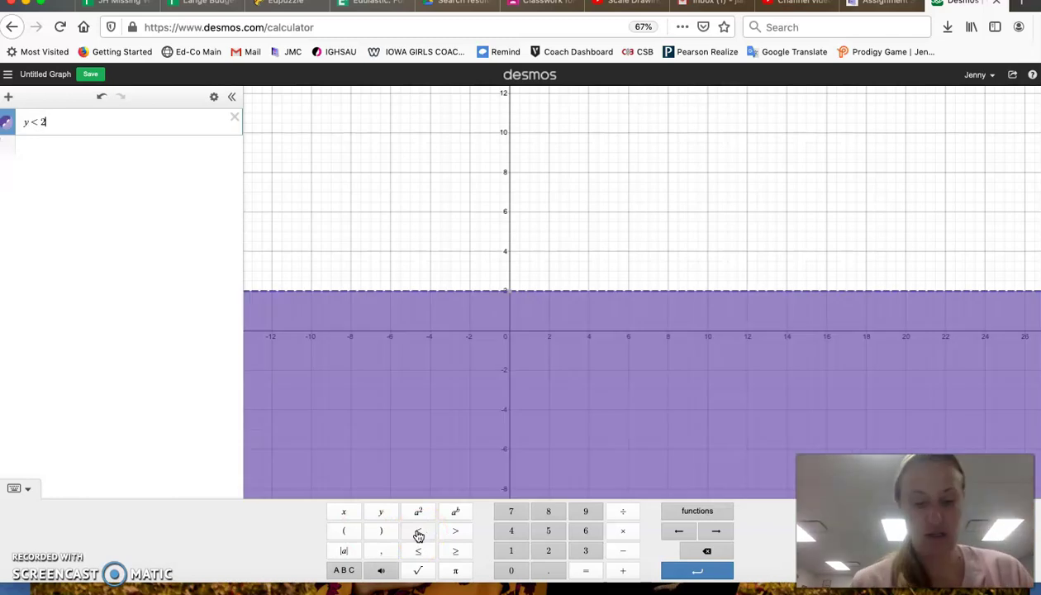
pyautogui.press('Return')
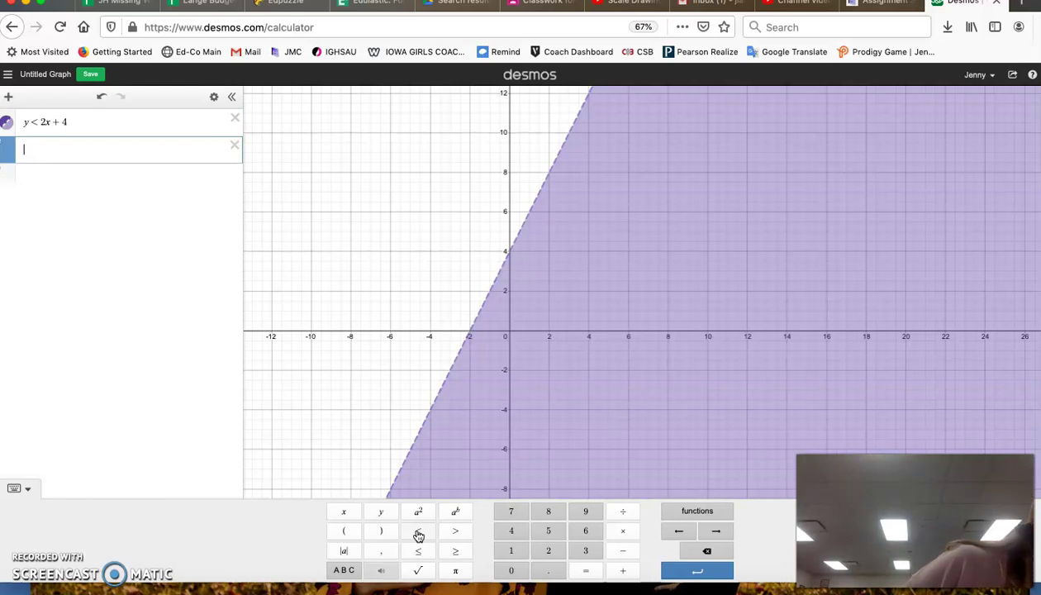
# Step: Enter −3x − 2y ≥ 6 with the keypad's greater-than-or-equal sign
pyautogui.write('-3')
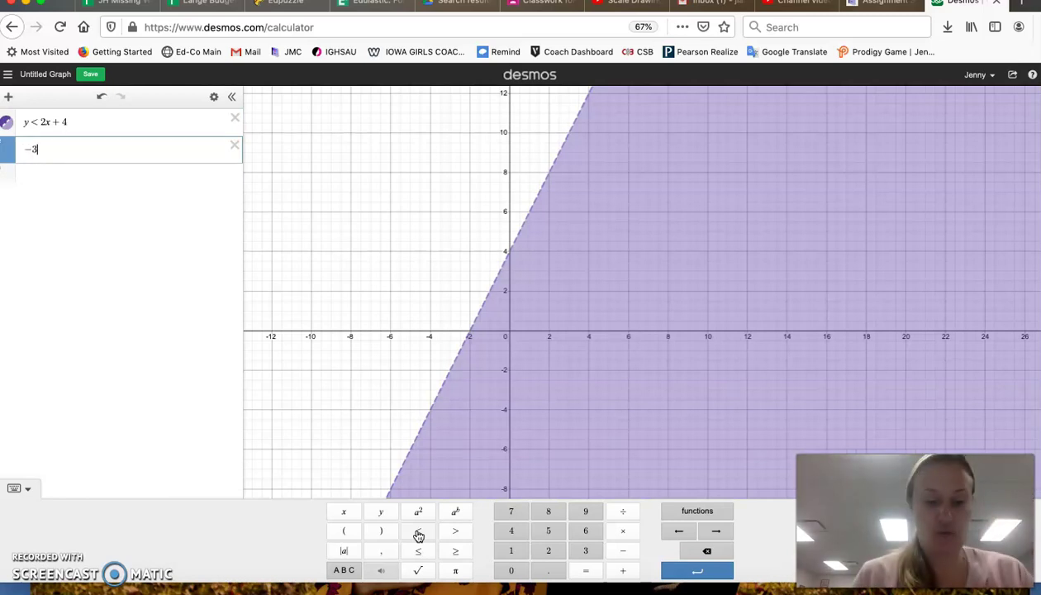
pyautogui.write('x - 2y')
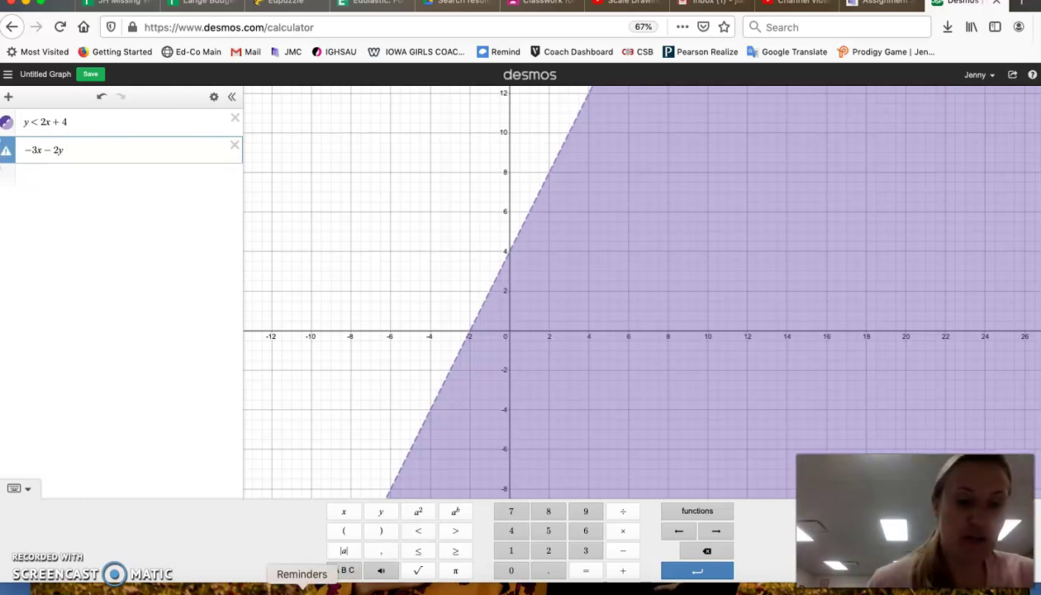
pyautogui.click(458, 553)
pyautogui.write('6')
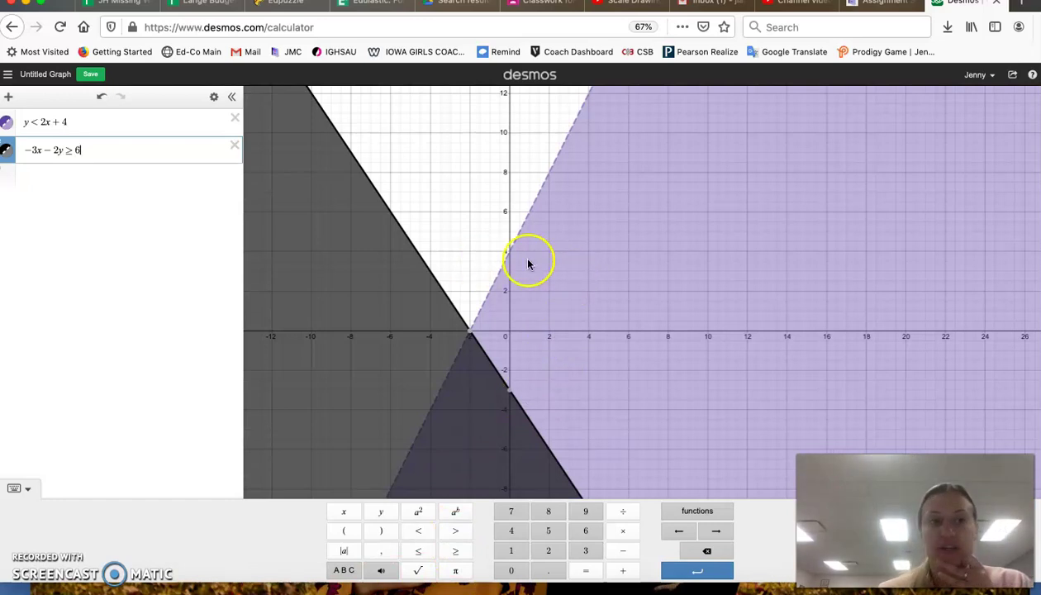
# Step: Toggle each inequality's shading off and on, then label the boundary intersection at (−2, 0)
pyautogui.click(24, 148)
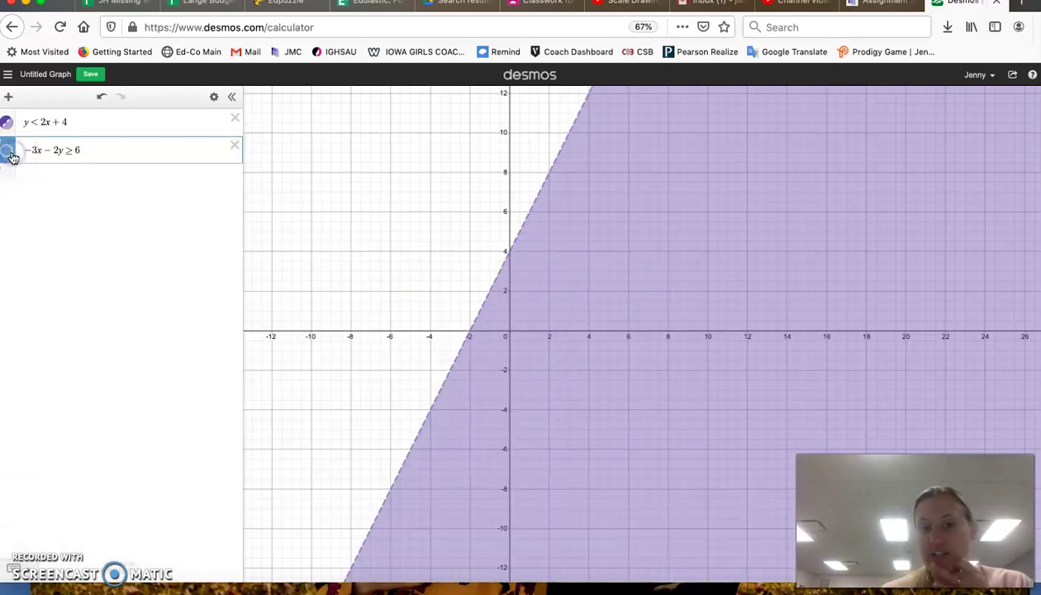
pyautogui.click(10, 156)
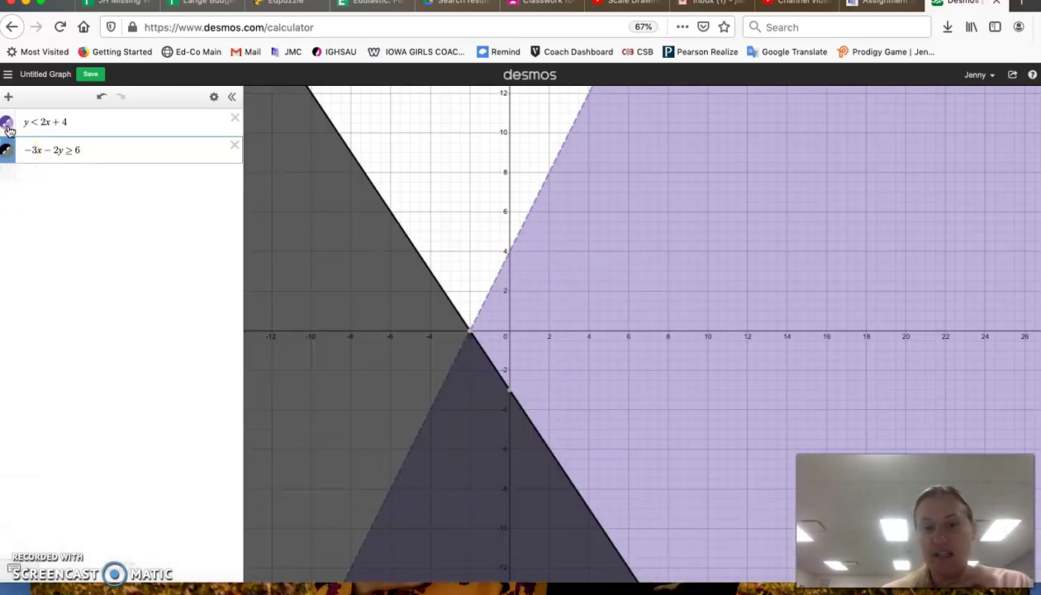
pyautogui.click(8, 124)
pyautogui.click(8, 124)
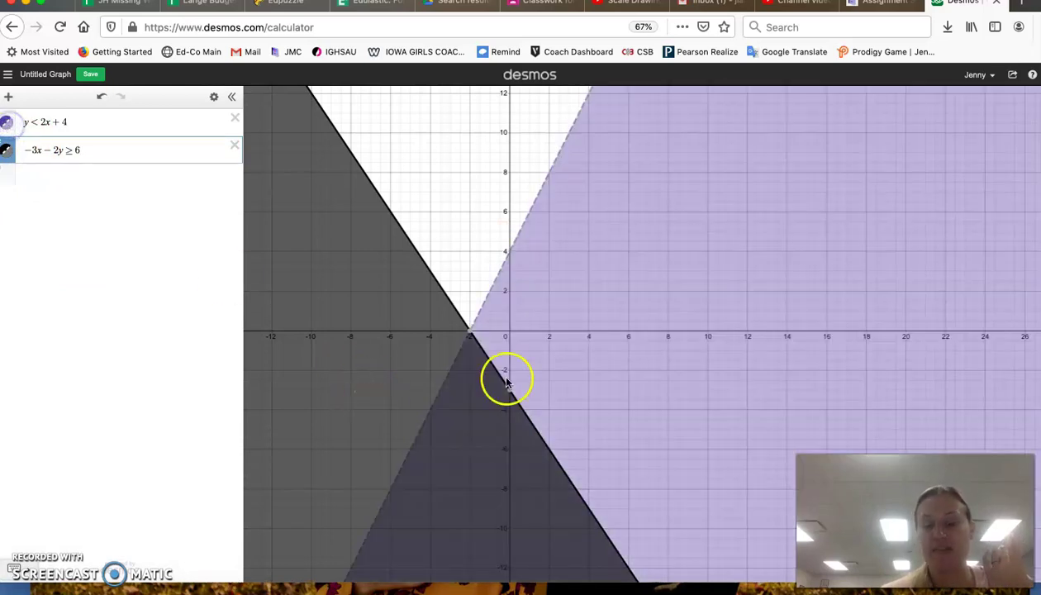
pyautogui.click(471, 337)
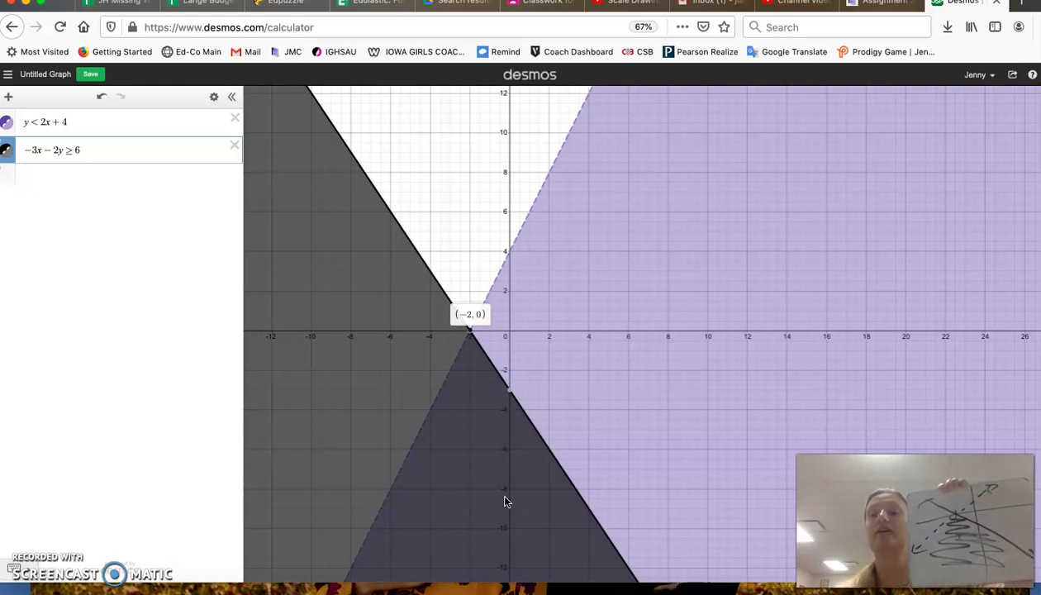
# Step: Deselect the second inequality, removing the (−2, 0) label, and zoom in around the boundary crossing
pyautogui.click(553, 449)
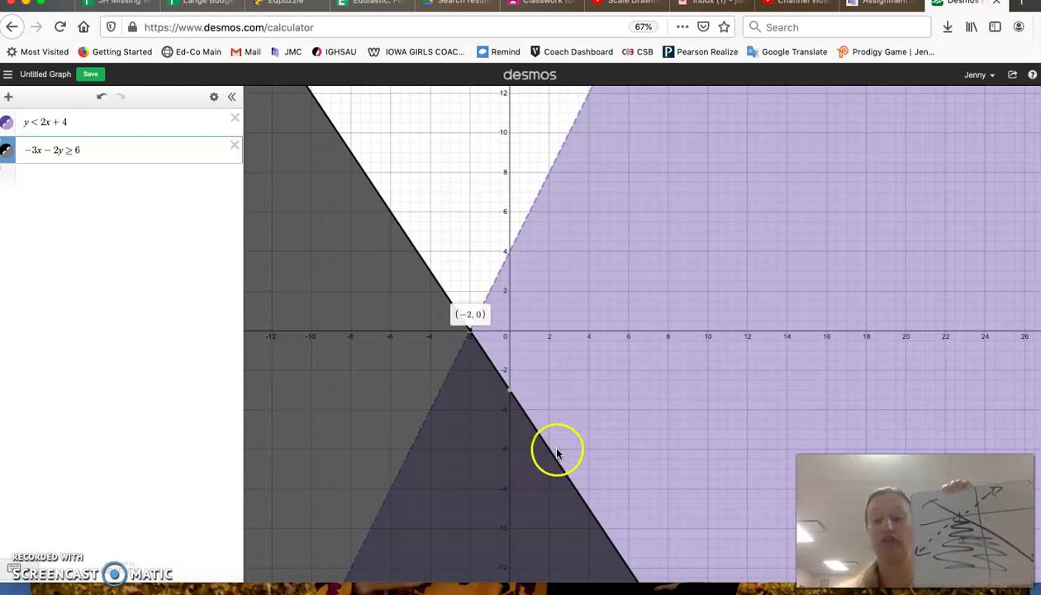
pyautogui.click(553, 345)
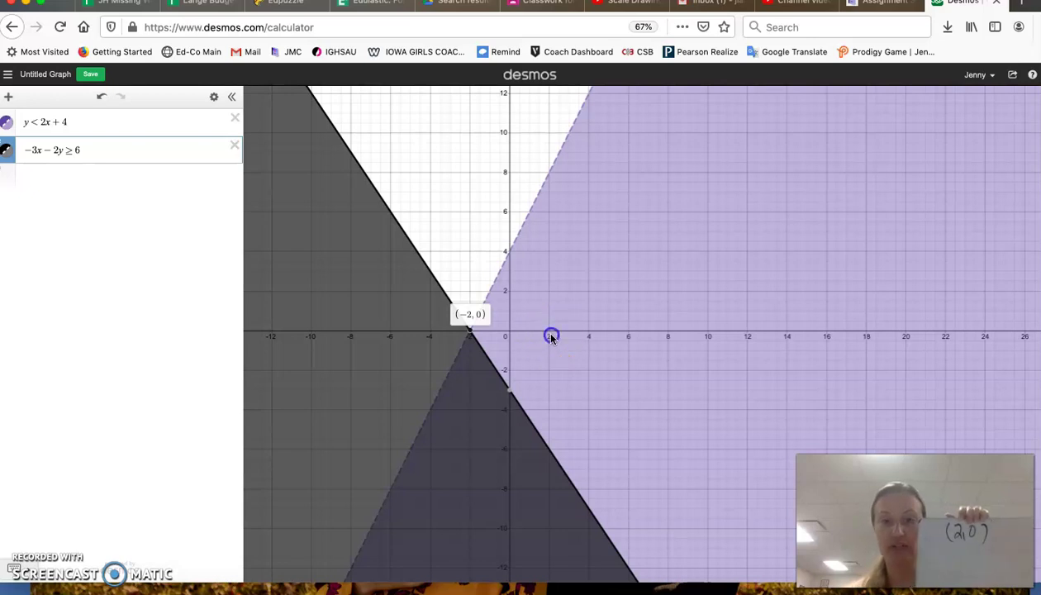
pyautogui.scroll(3, 552, 335)
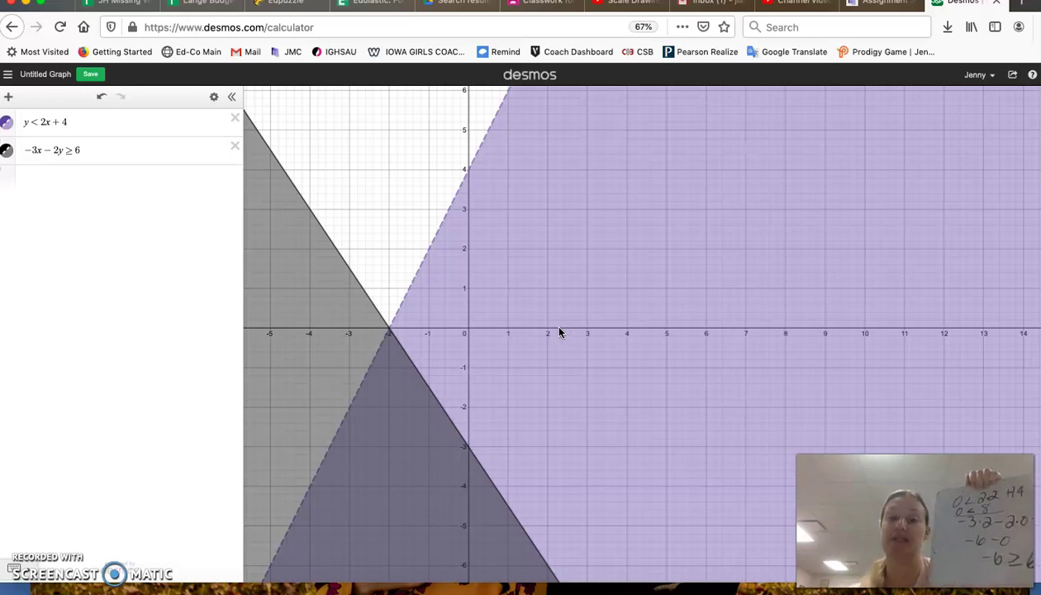
pyautogui.click(549, 331)
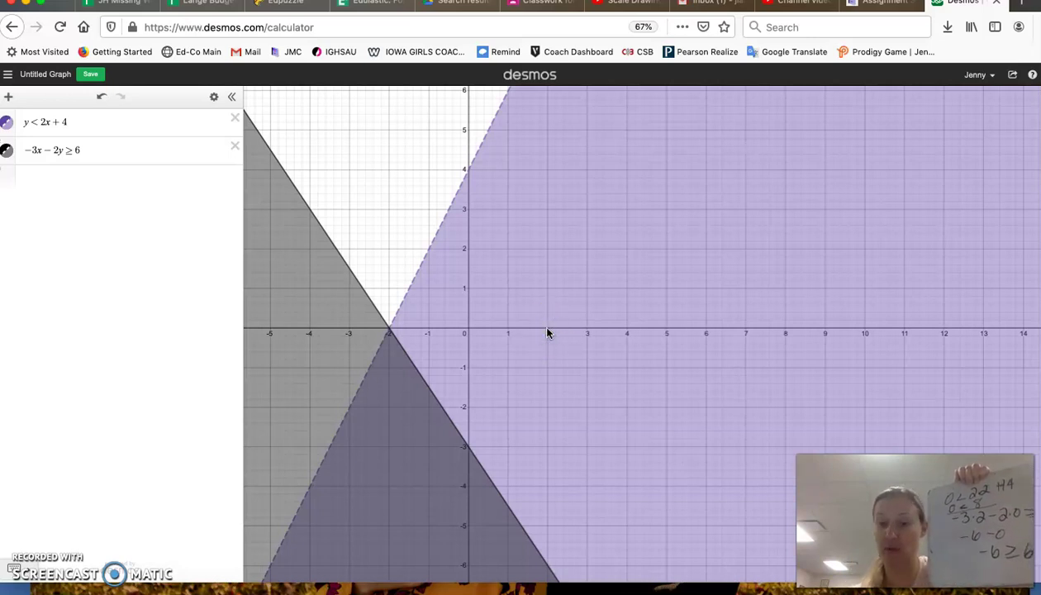
pyautogui.click(554, 330)
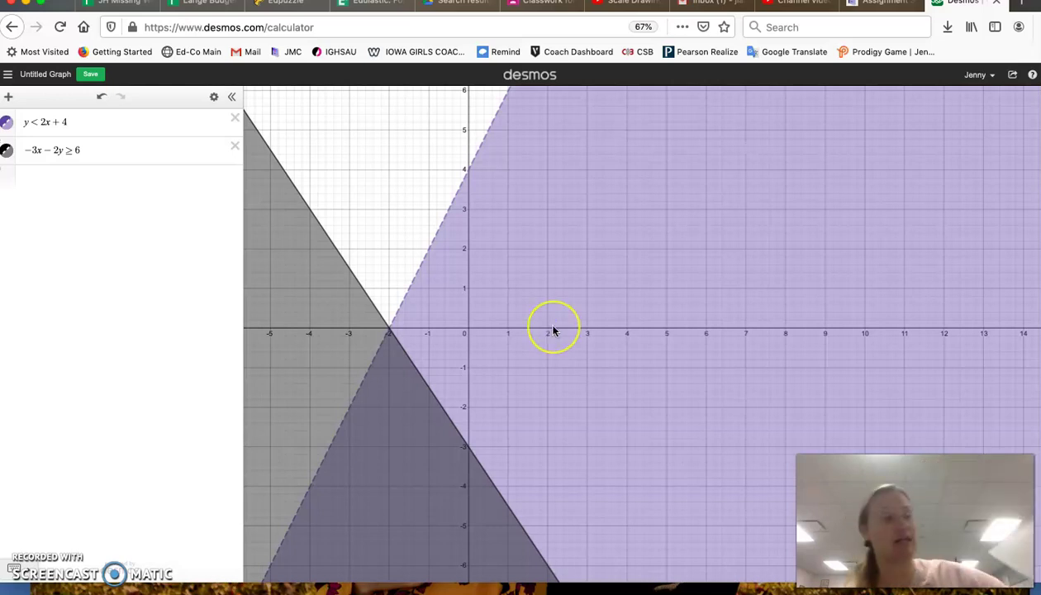
pyautogui.click(552, 330)
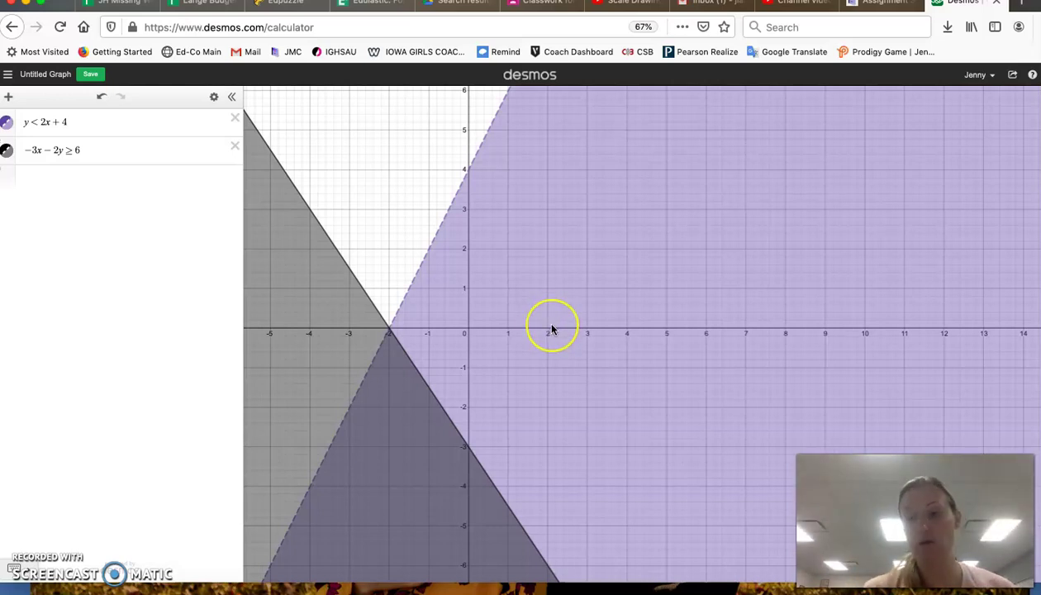